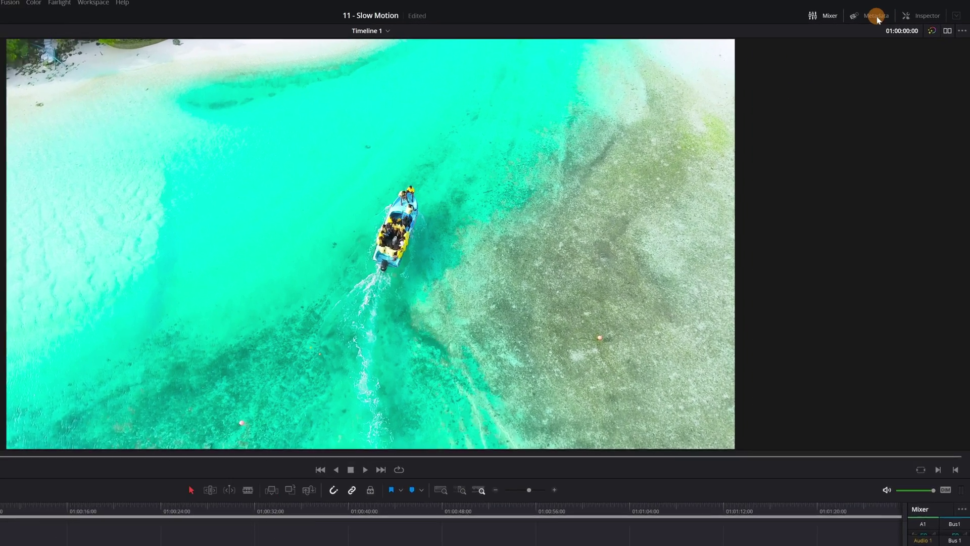
- Check the boat water clip's frame rate and details, then scrub through it
{"action": "left_click", "coordinate": [890, 14]}
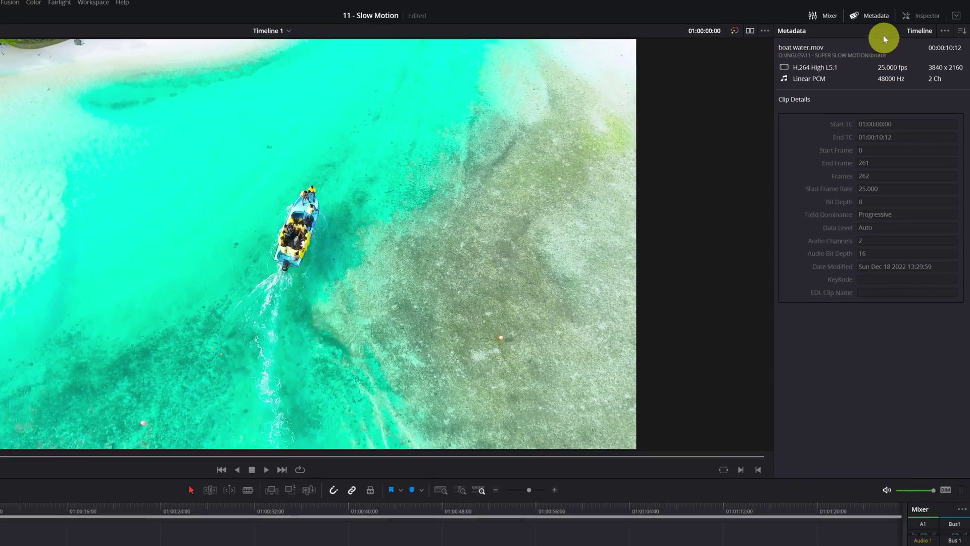
{"action": "left_click", "coordinate": [861, 17]}
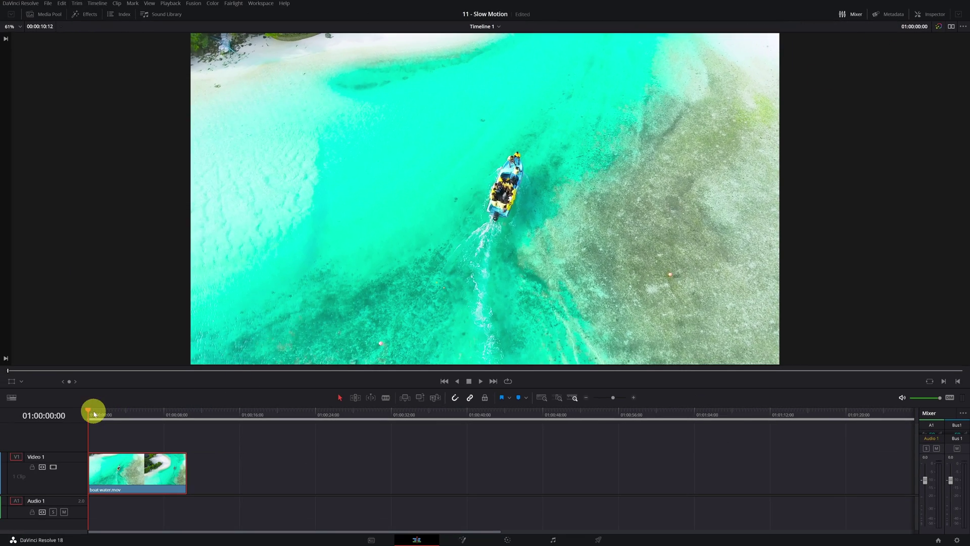
{"action": "left_click_drag", "start_coordinate": [103, 415], "coordinate": [122, 413]}
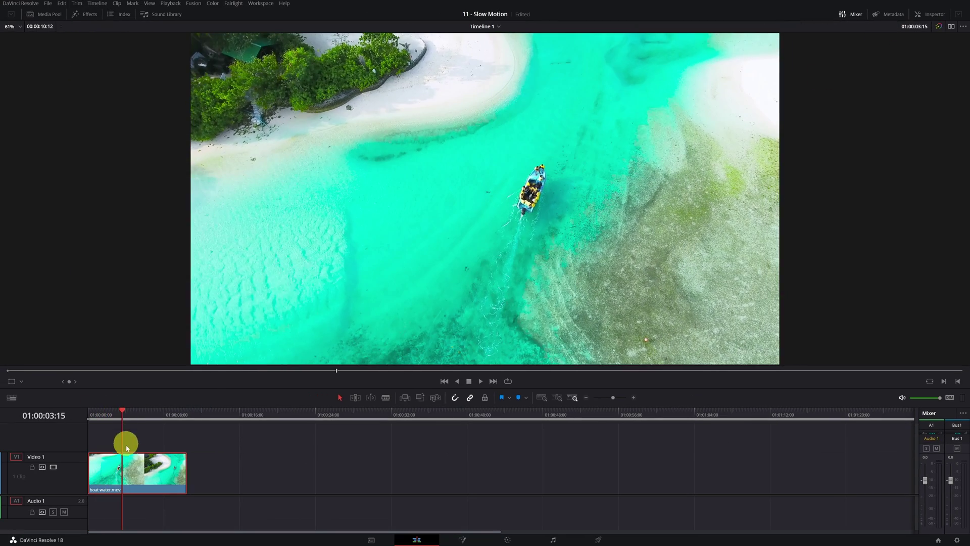
- Change the boat water clip's speed to 15% with Change Clip Speed
{"action": "right_click", "coordinate": [131, 475]}
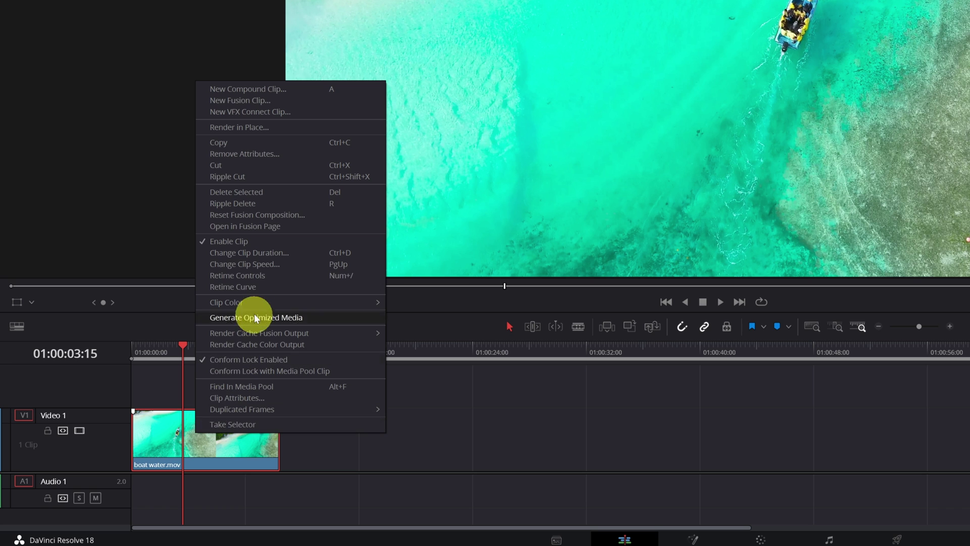
{"action": "left_click", "coordinate": [270, 264]}
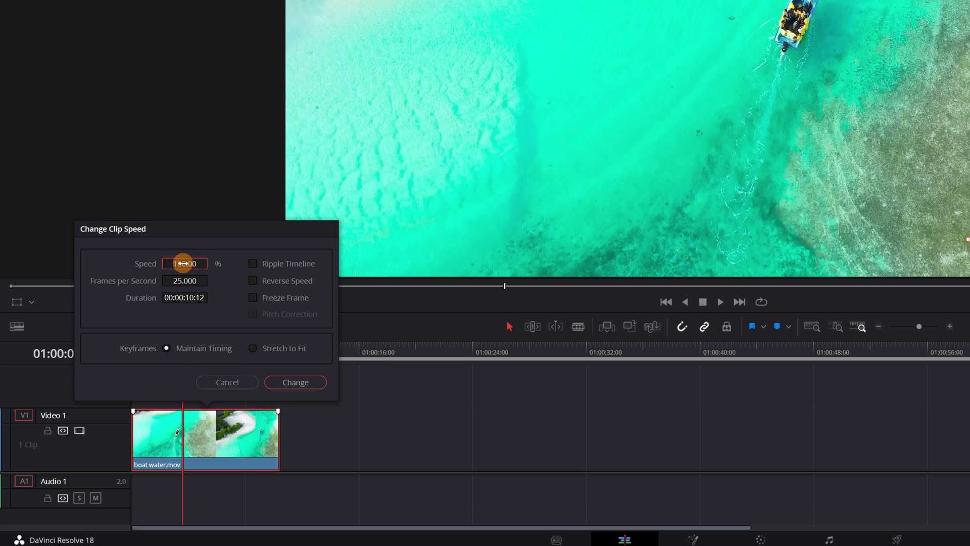
{"action": "left_click", "coordinate": [183, 263]}
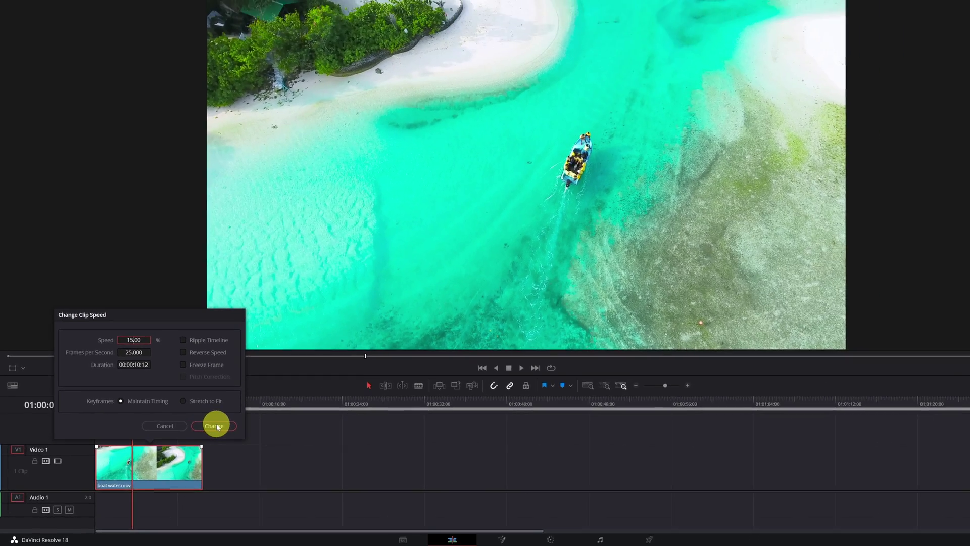
{"action": "left_click", "coordinate": [275, 394]}
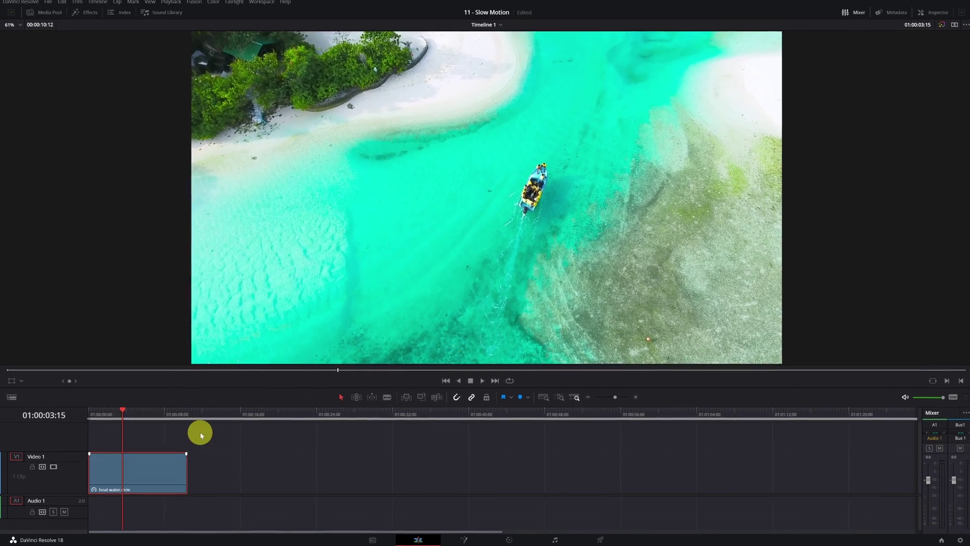
- Stretch the boat clip to its full slowed length and play it back
{"action": "left_click_drag", "start_coordinate": [186, 476], "coordinate": [769, 485]}
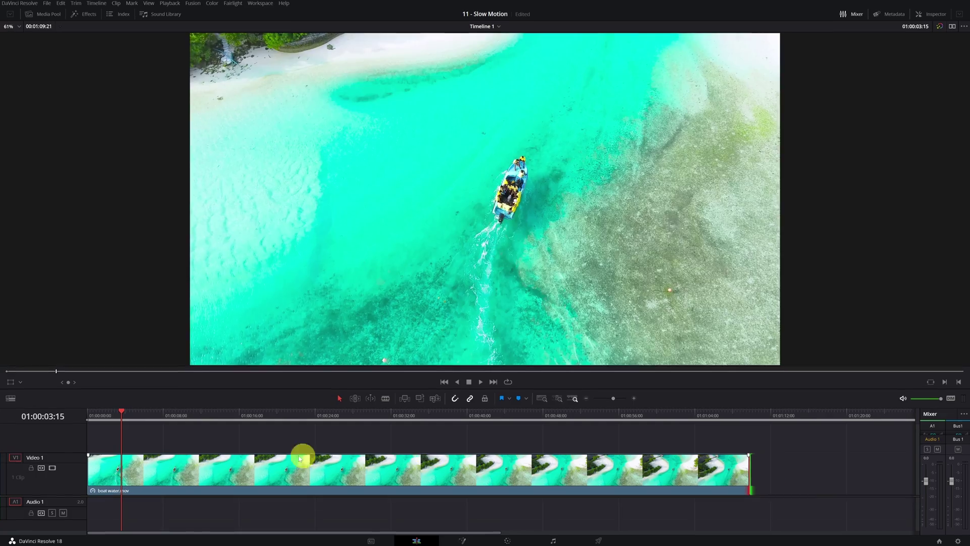
{"action": "key", "text": "space"}
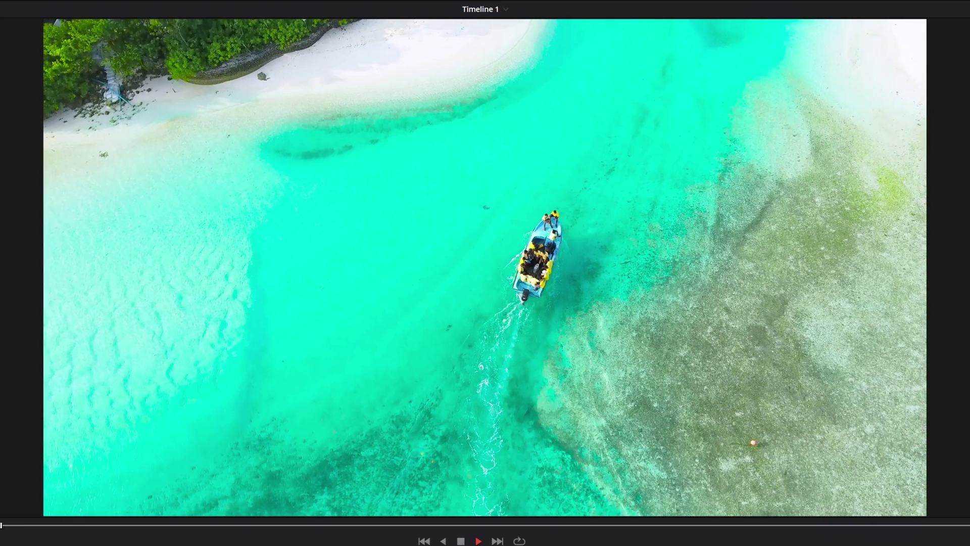
{"action": "key", "text": "space"}
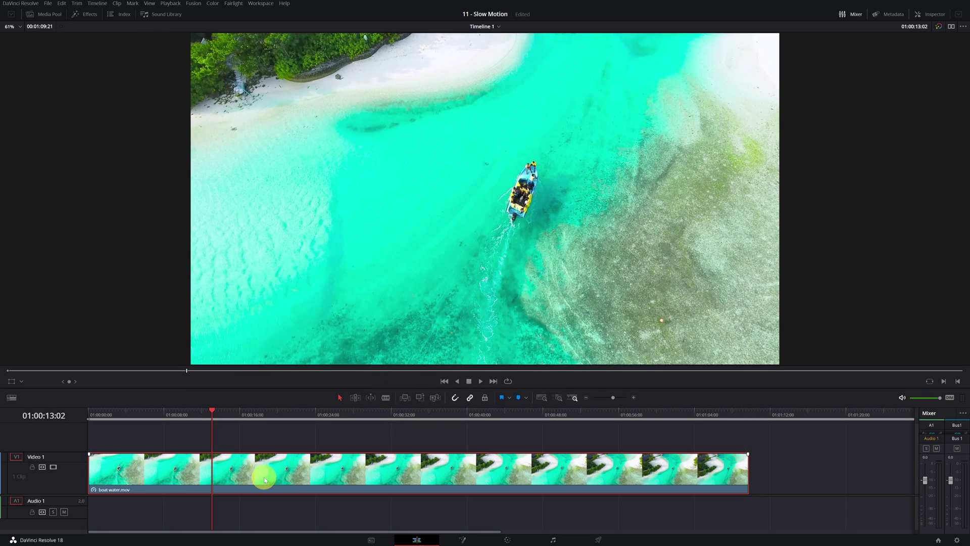
- Set the boat clip's Retime Process to Optical Flow in the Inspector's Retime and Scaling section
{"action": "left_click", "coordinate": [932, 14]}
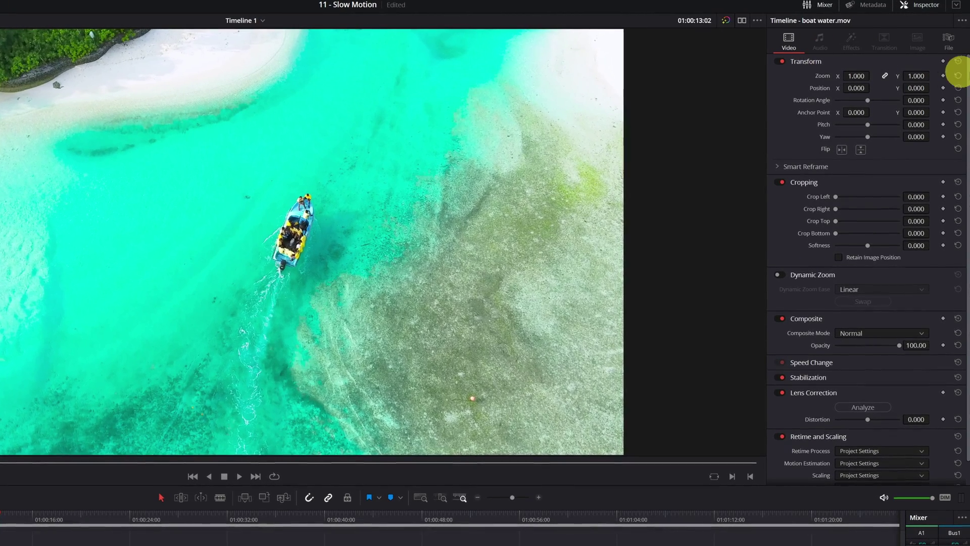
{"action": "left_click_drag", "start_coordinate": [967, 76], "coordinate": [966, 129]}
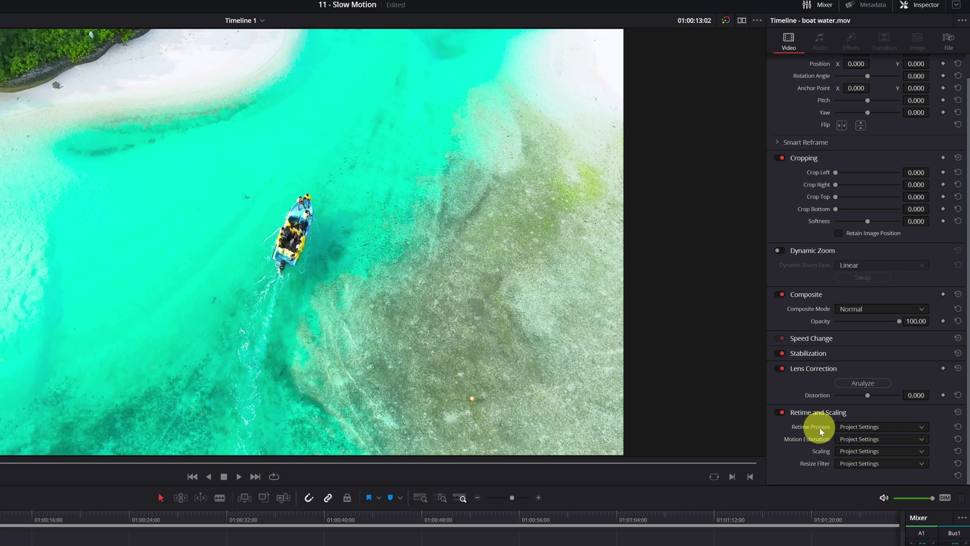
{"action": "left_click", "coordinate": [913, 427]}
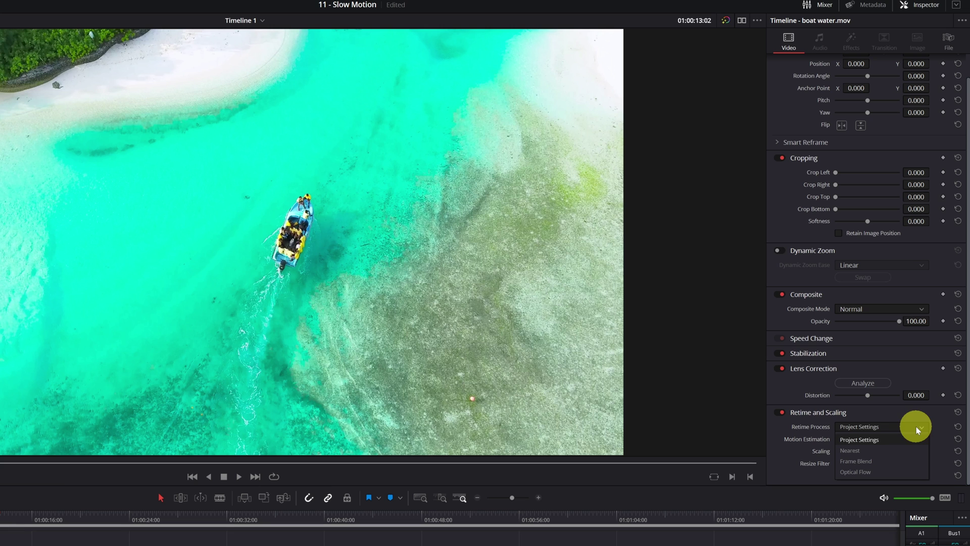
{"action": "left_click", "coordinate": [864, 472]}
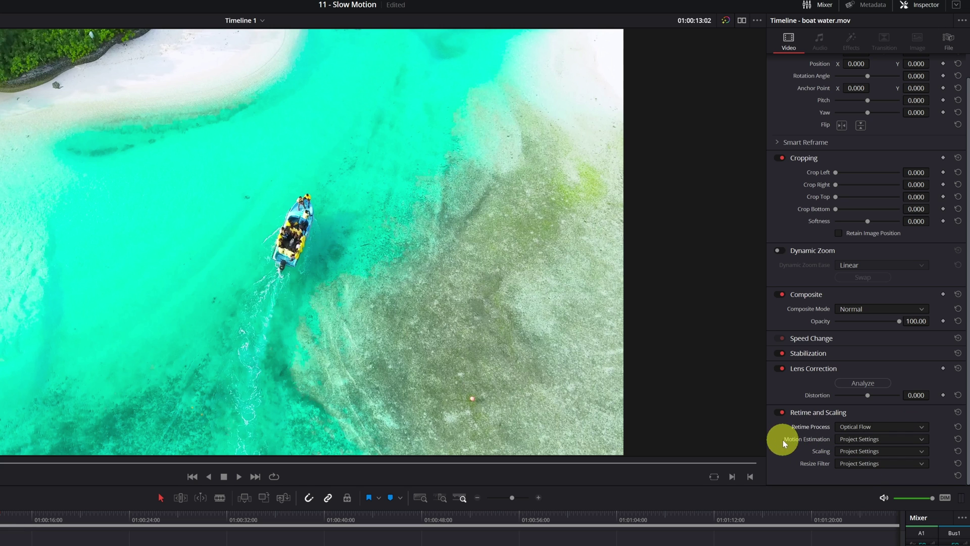
{"action": "left_click", "coordinate": [921, 439]}
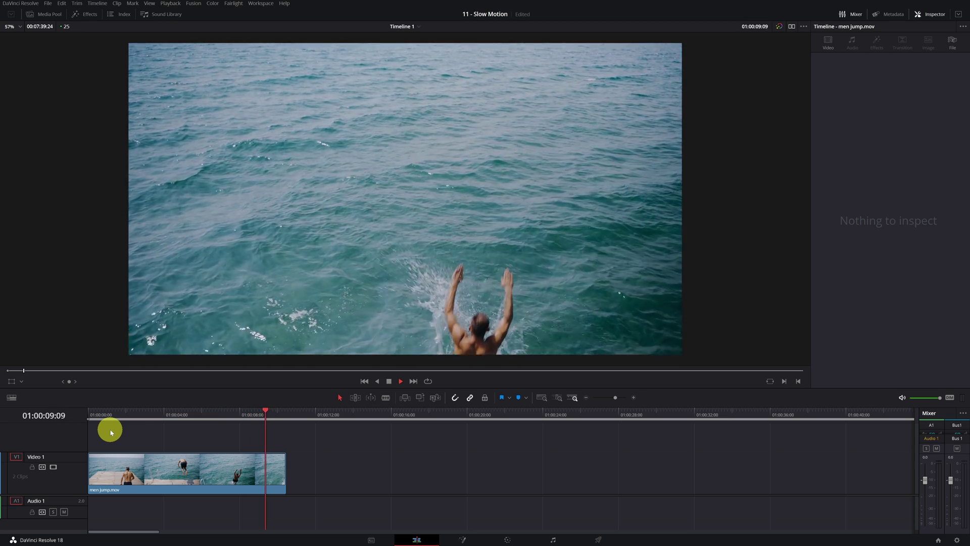
- Scrub and play the men jump clip, then select it to show its properties
{"action": "left_click_drag", "start_coordinate": [137, 421], "coordinate": [162, 422]}
{"action": "key", "text": "space"}
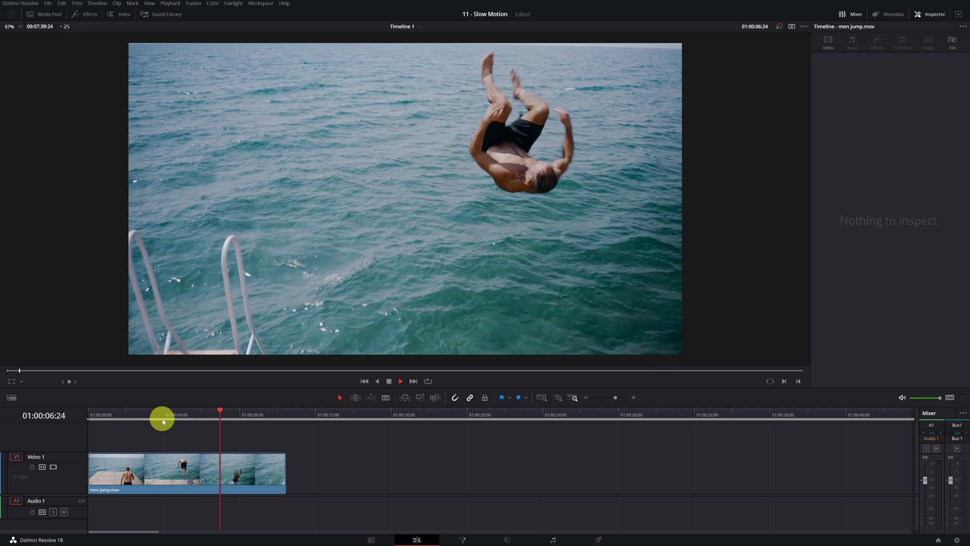
{"action": "key", "text": "space"}
{"action": "left_click", "coordinate": [174, 472]}
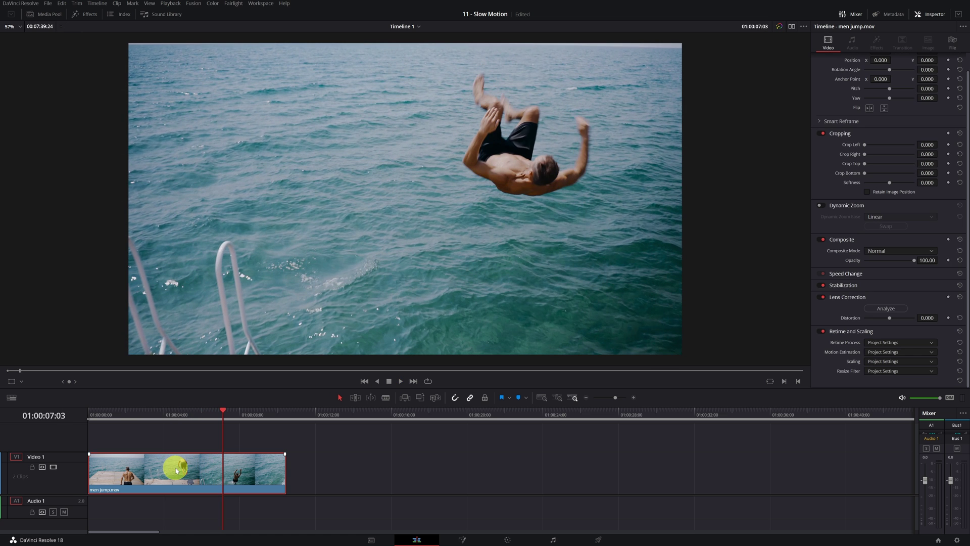
- Set the men jump clip's speed to 25% with Change Clip Speed
{"action": "right_click", "coordinate": [176, 471]}
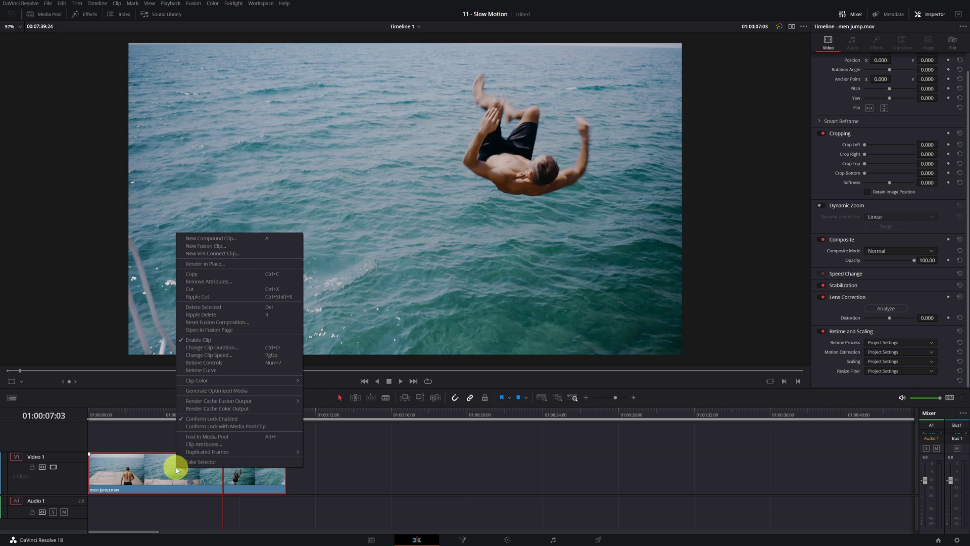
{"action": "left_click", "coordinate": [248, 357]}
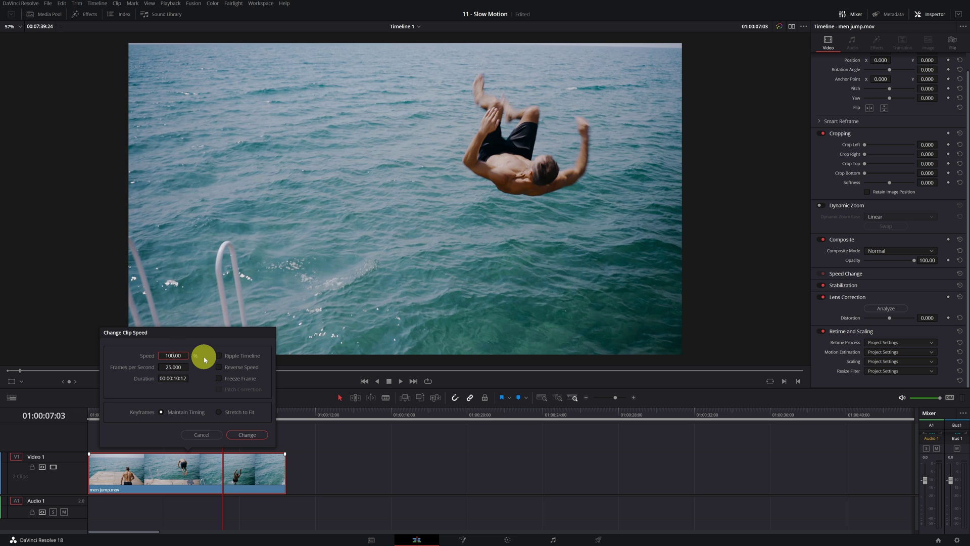
{"action": "key", "text": "BackSpace"}
{"action": "key", "text": "BackSpace"}
{"action": "key", "text": "BackSpace"}
{"action": "type", "text": "25"}
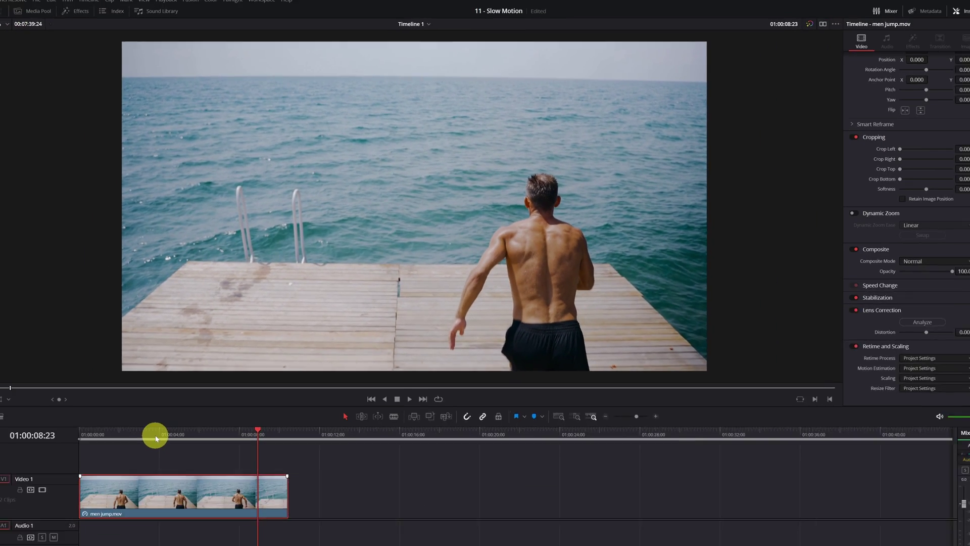
- Extend the men jump clip fully and retime it with Optical Flow and Speed Warp
{"action": "left_click_drag", "start_coordinate": [188, 468], "coordinate": [470, 478]}
{"action": "left_click", "coordinate": [203, 458]}
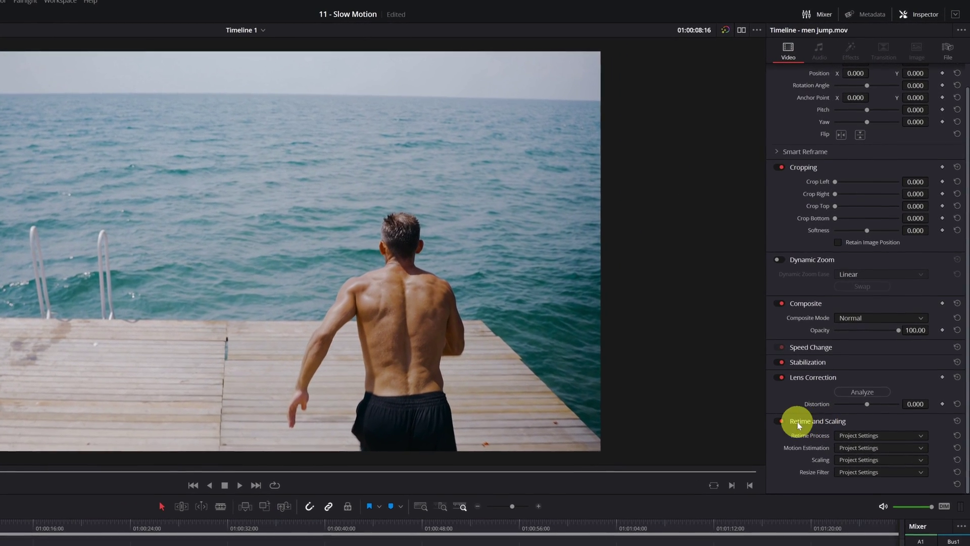
{"action": "left_click", "coordinate": [866, 437]}
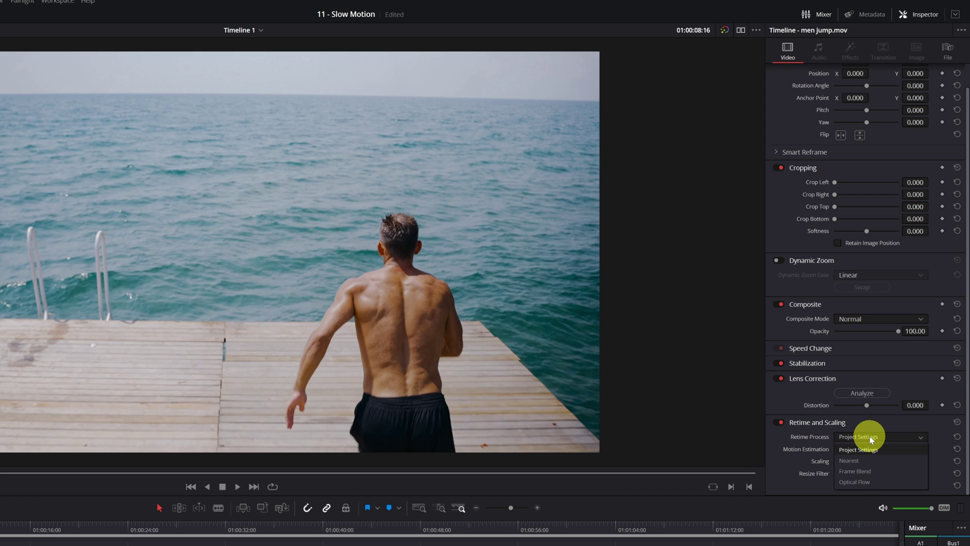
{"action": "left_click", "coordinate": [860, 480]}
{"action": "left_click", "coordinate": [874, 449]}
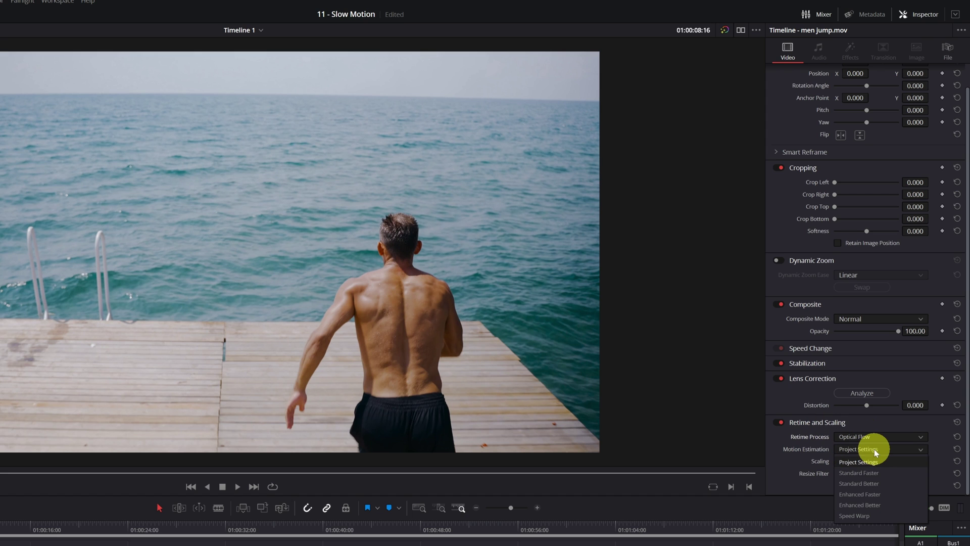
{"action": "left_click", "coordinate": [872, 514]}
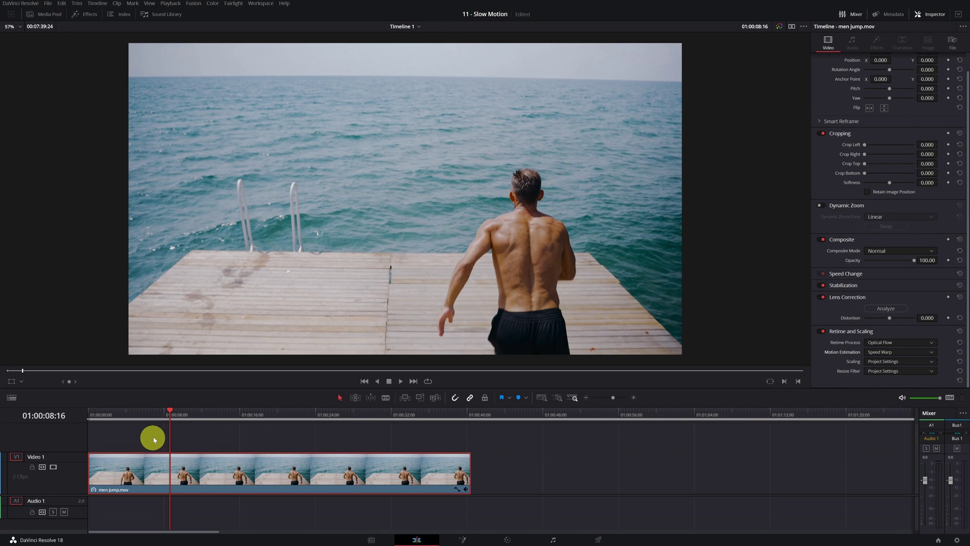
- Move the playhead to a later point in the men jump clip
{"action": "left_click", "coordinate": [259, 412]}
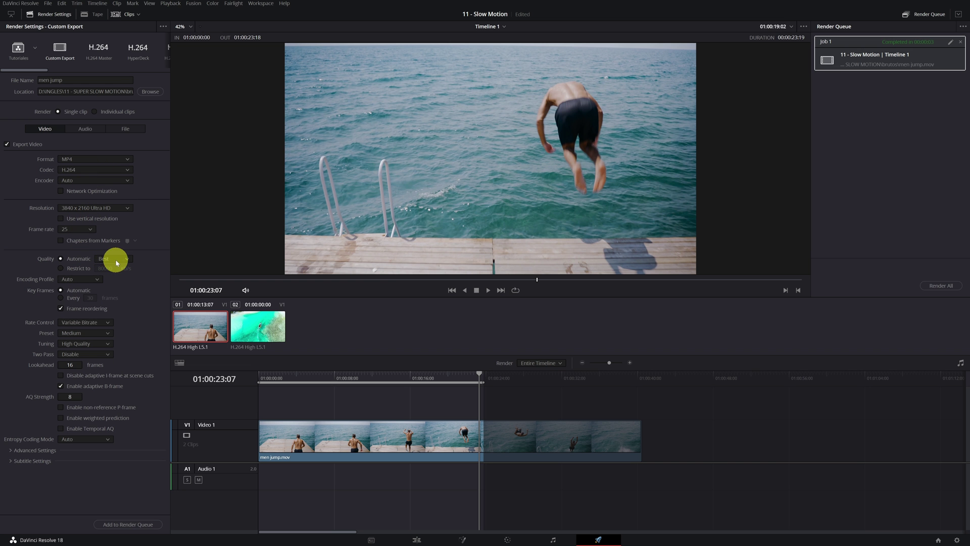
- Import the rendered 'men jump slow motion' file and place it on the timeline
{"action": "left_click", "coordinate": [135, 524]}
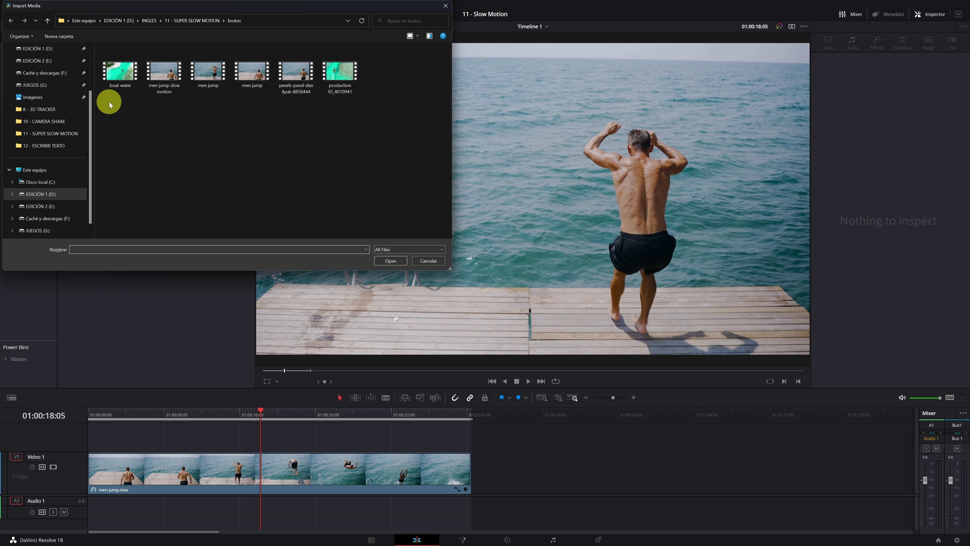
{"action": "left_click", "coordinate": [164, 71]}
{"action": "left_click", "coordinate": [391, 260]}
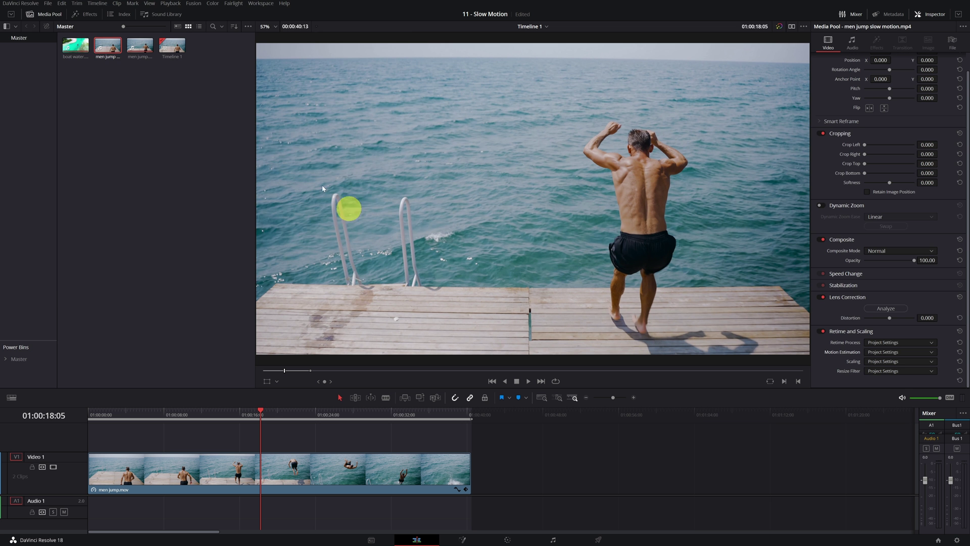
{"action": "left_click_drag", "start_coordinate": [107, 45], "coordinate": [157, 482]}
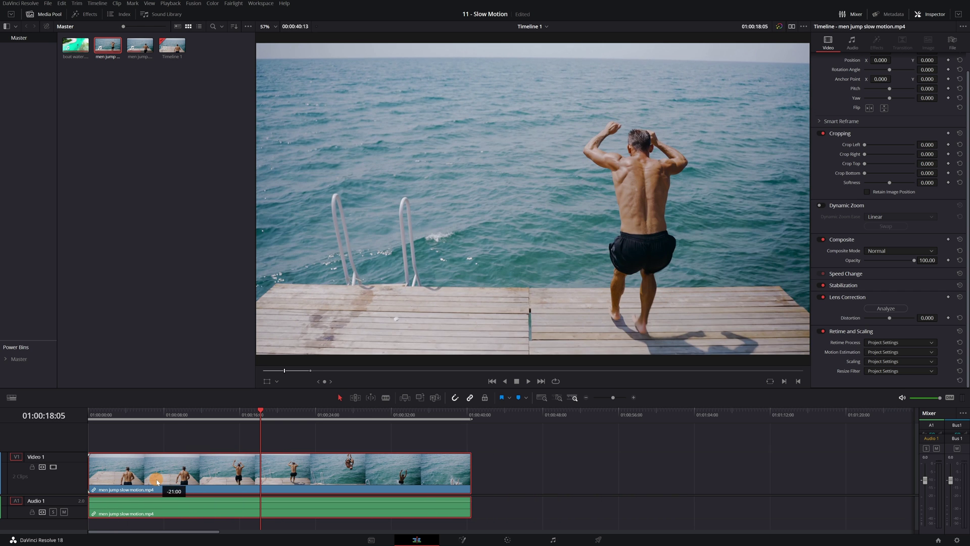
{"action": "left_click", "coordinate": [174, 418]}
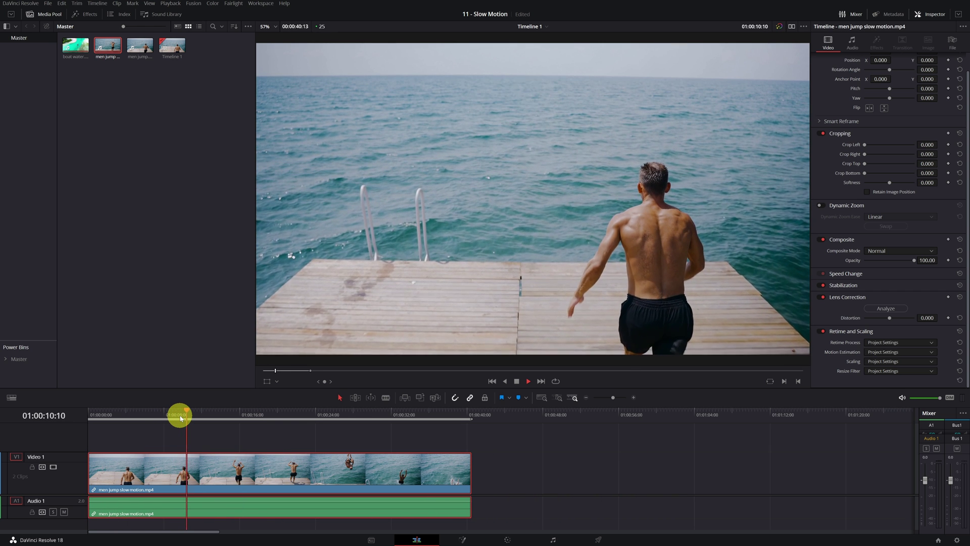